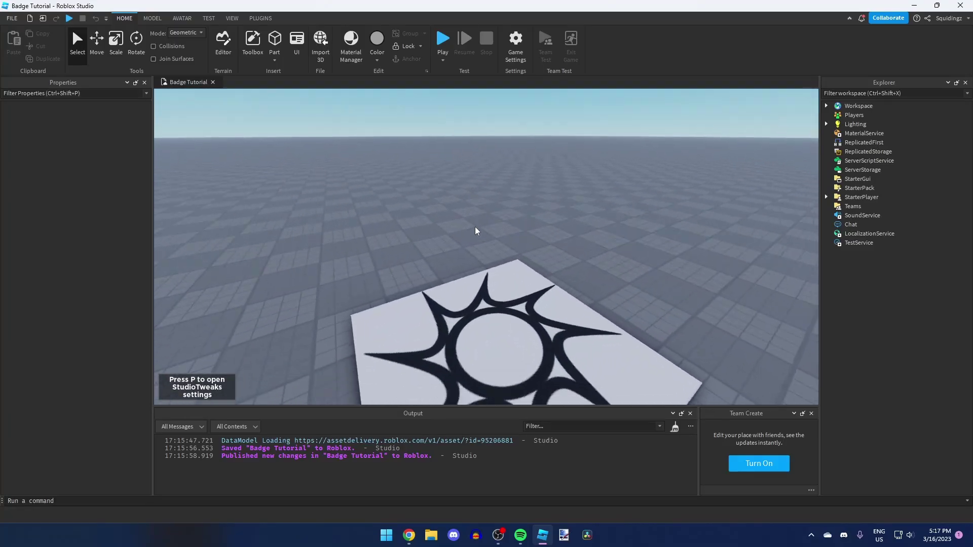
Step: Zoom and pan the Studio viewport around the badge part
{"action": "scroll", "coordinate": [326, 198], "scroll_direction": "down", "scroll_amount": 5}
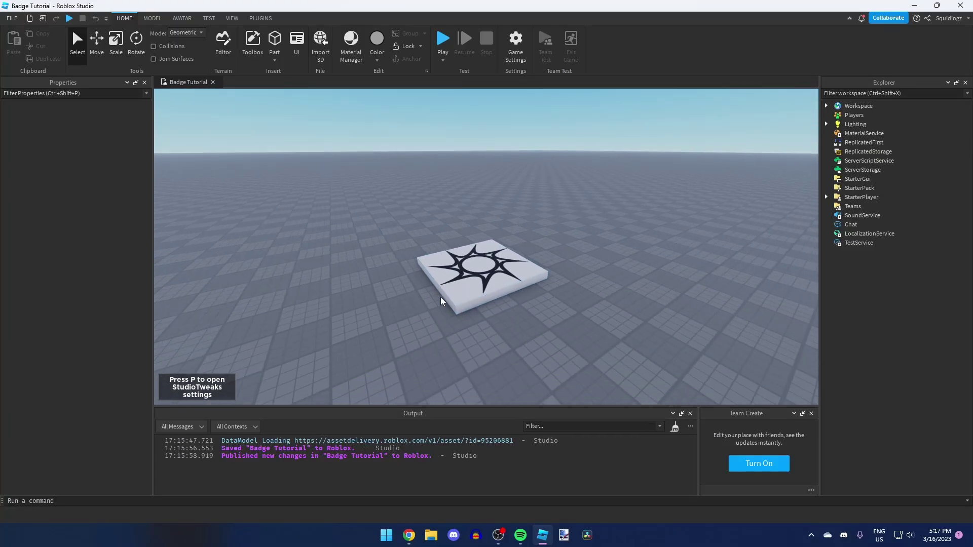
{"action": "scroll", "coordinate": [442, 302], "scroll_direction": "down", "scroll_amount": 2}
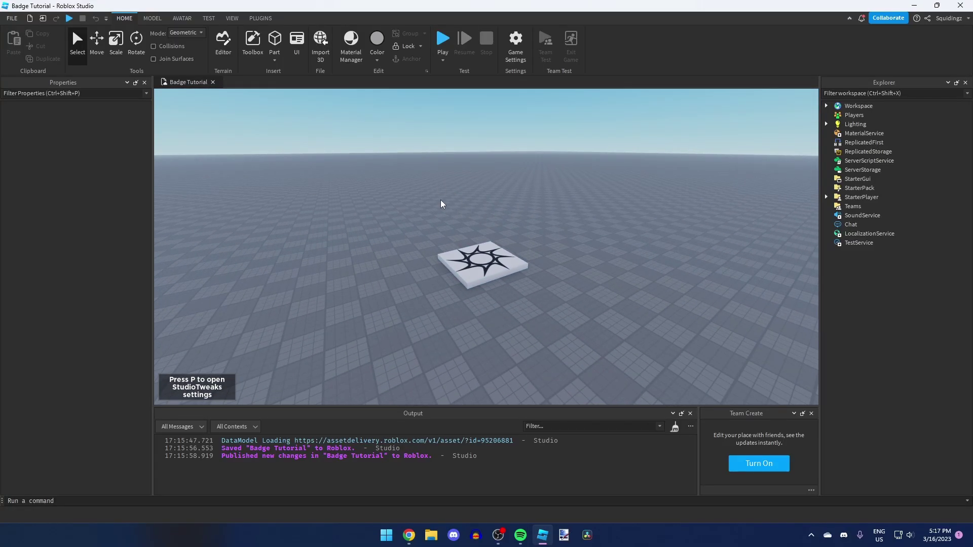
{"action": "scroll", "coordinate": [515, 306], "scroll_direction": "up", "scroll_amount": 5}
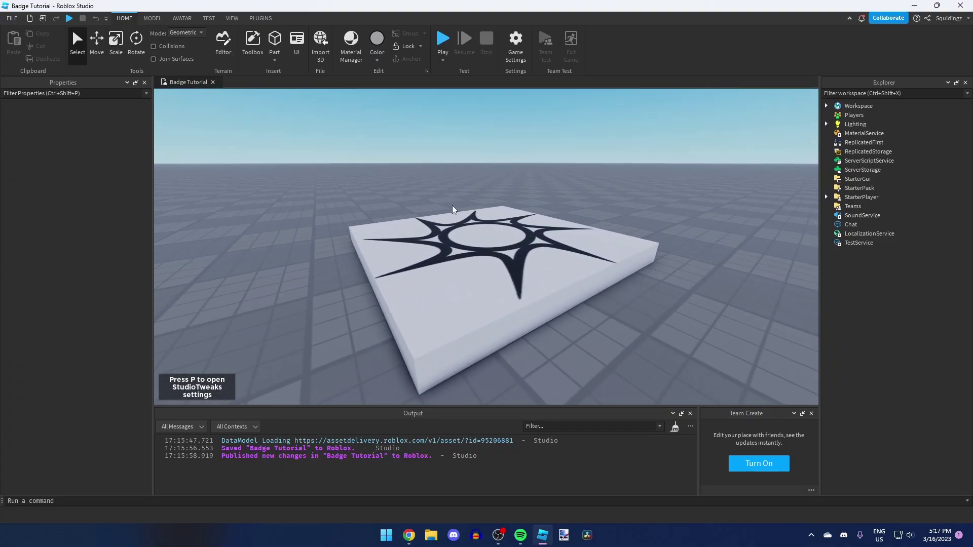
{"action": "middle_click_drag", "start_coordinate": [452, 209], "coordinate": [464, 317]}
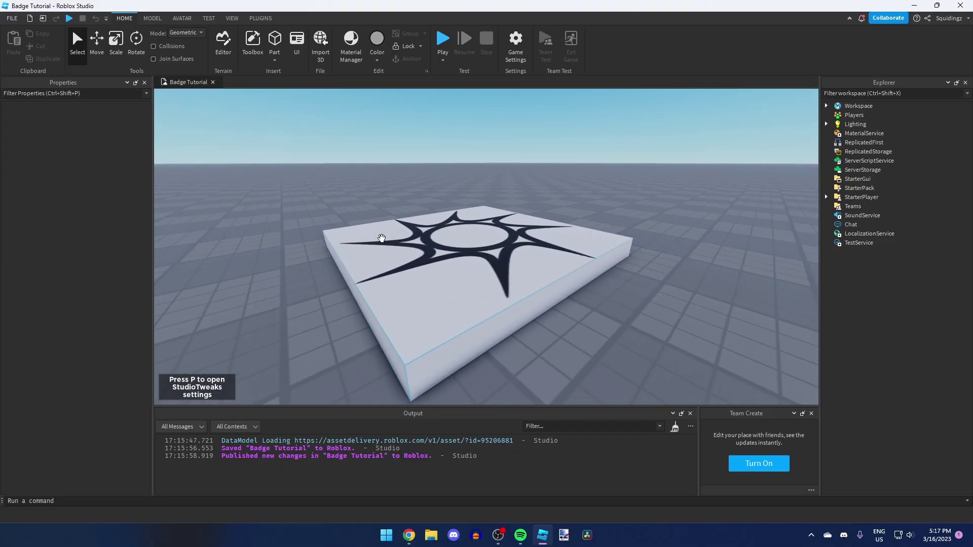
{"action": "scroll", "coordinate": [449, 187], "scroll_direction": "down", "scroll_amount": 3}
{"action": "scroll", "coordinate": [327, 124], "scroll_direction": "up", "scroll_amount": 3}
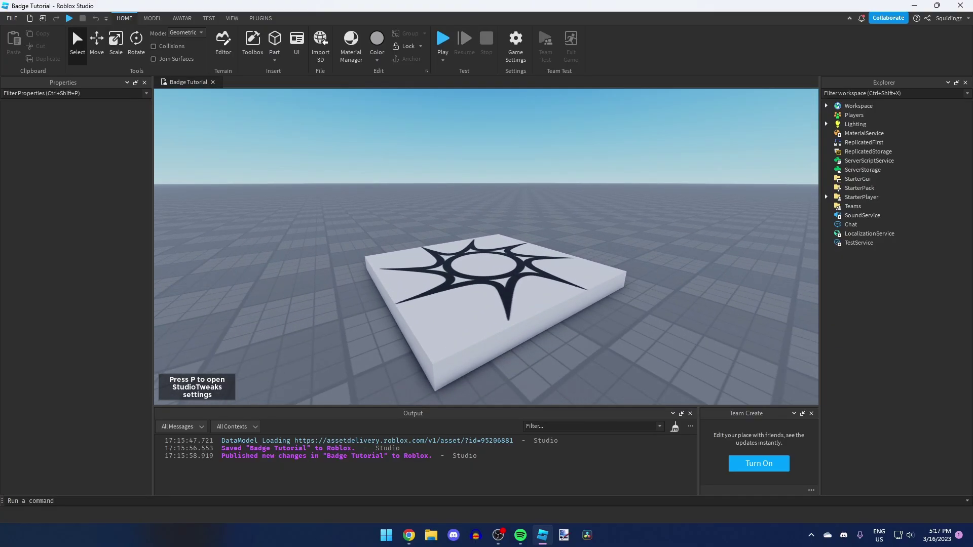
Step: In Creator Dashboard, open Badge Tutorial's Associated Items page, which lists no badges yet
{"action": "key", "text": "alt+Tab"}
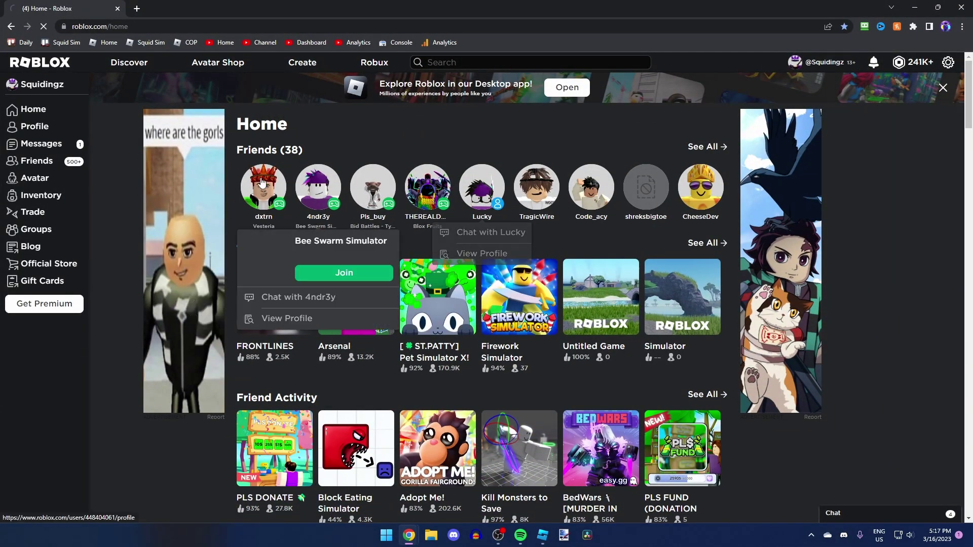
{"action": "left_click", "coordinate": [309, 68]}
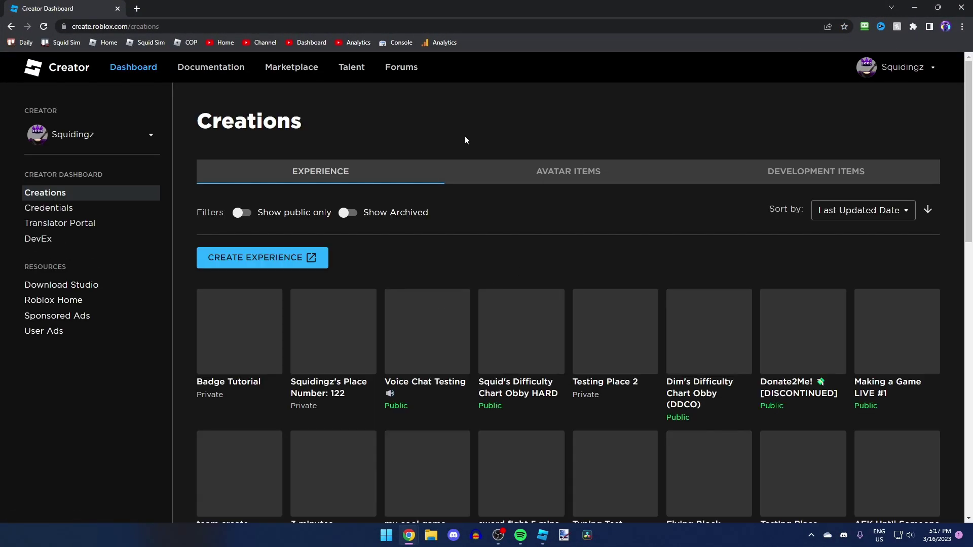
{"action": "left_click_drag", "start_coordinate": [29, 111], "coordinate": [56, 112]}
{"action": "left_click", "coordinate": [56, 112]}
{"action": "left_click", "coordinate": [86, 143]}
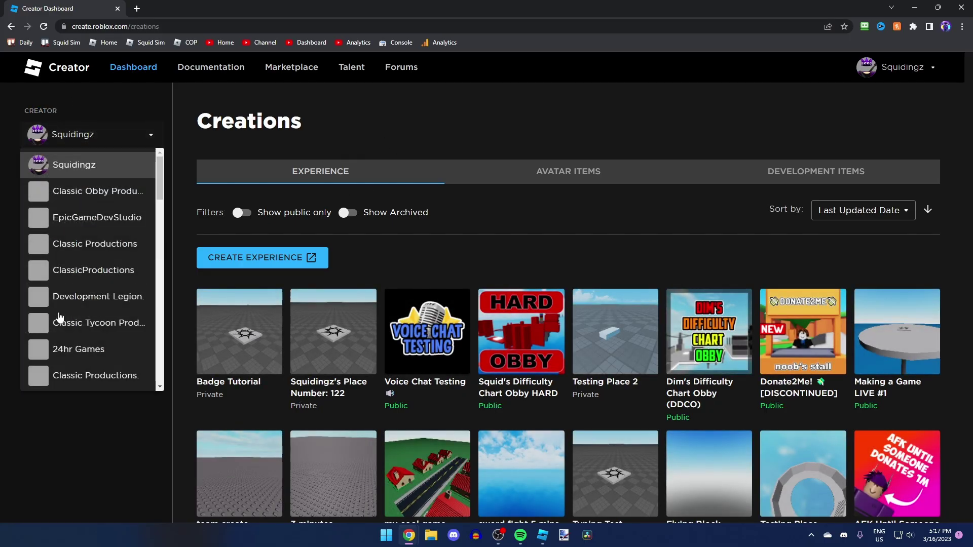
{"action": "left_click", "coordinate": [87, 142]}
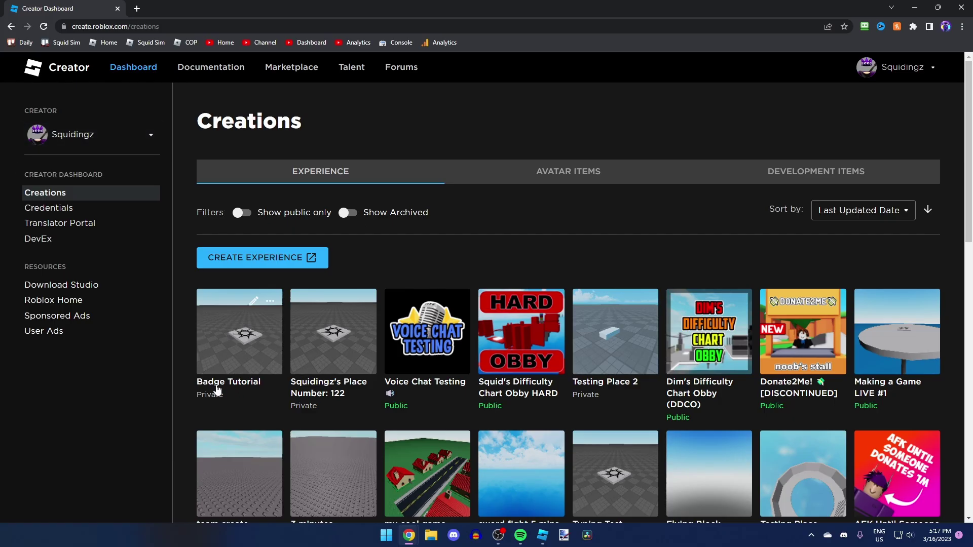
{"action": "left_click", "coordinate": [225, 388]}
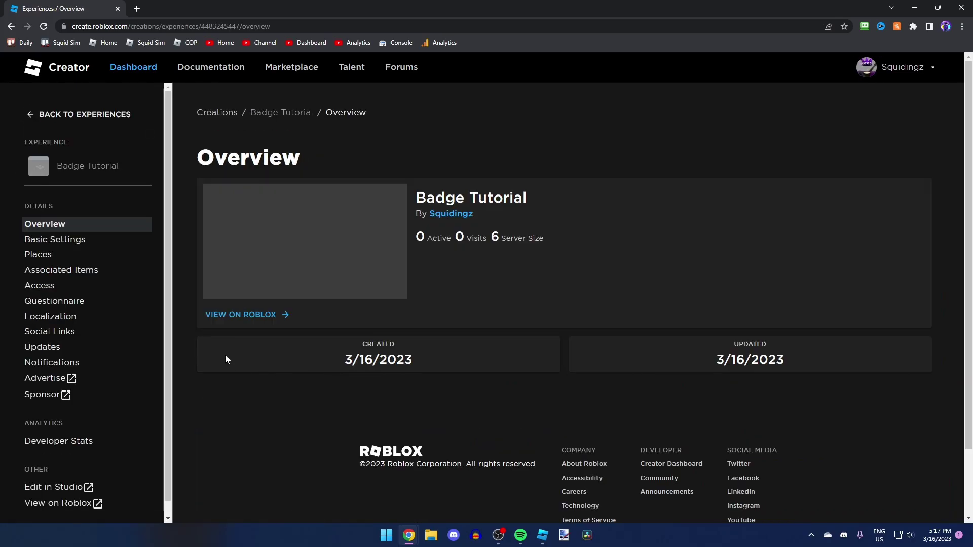
{"action": "left_click", "coordinate": [82, 273]}
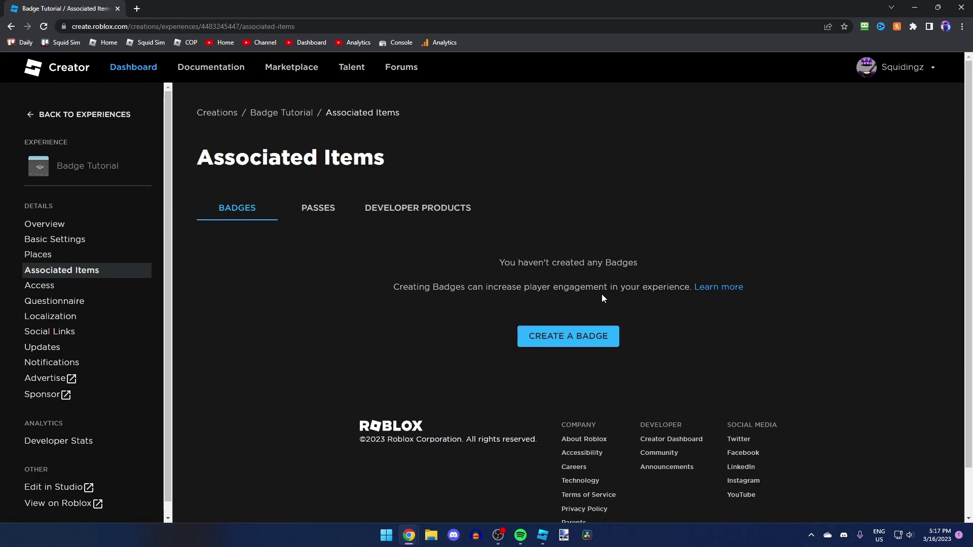
Step: Create a new badge named 'Secret Badge' with an uploaded character image
{"action": "left_click", "coordinate": [568, 341]}
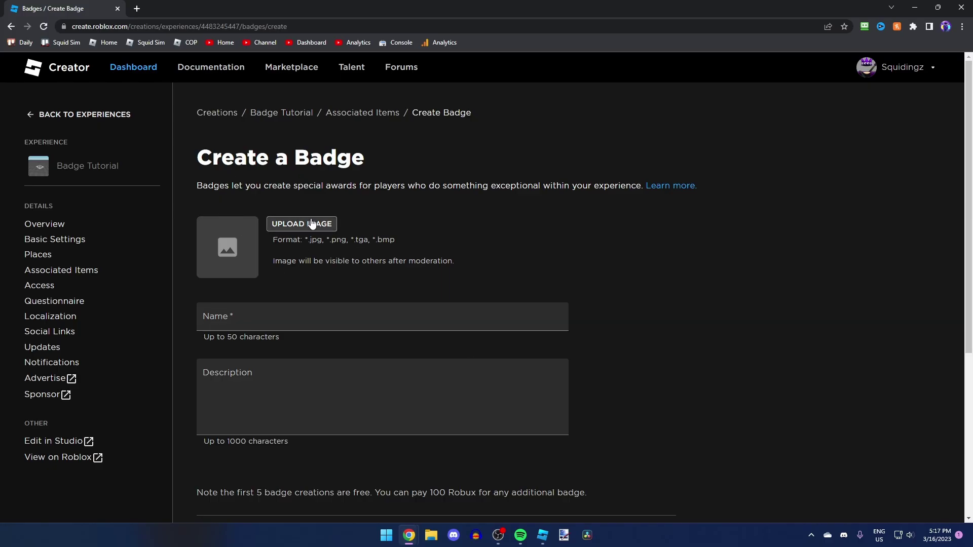
{"action": "left_click", "coordinate": [293, 222]}
{"action": "left_click_drag", "start_coordinate": [291, 326], "coordinate": [168, 317]}
{"action": "key", "text": "BackSpace"}
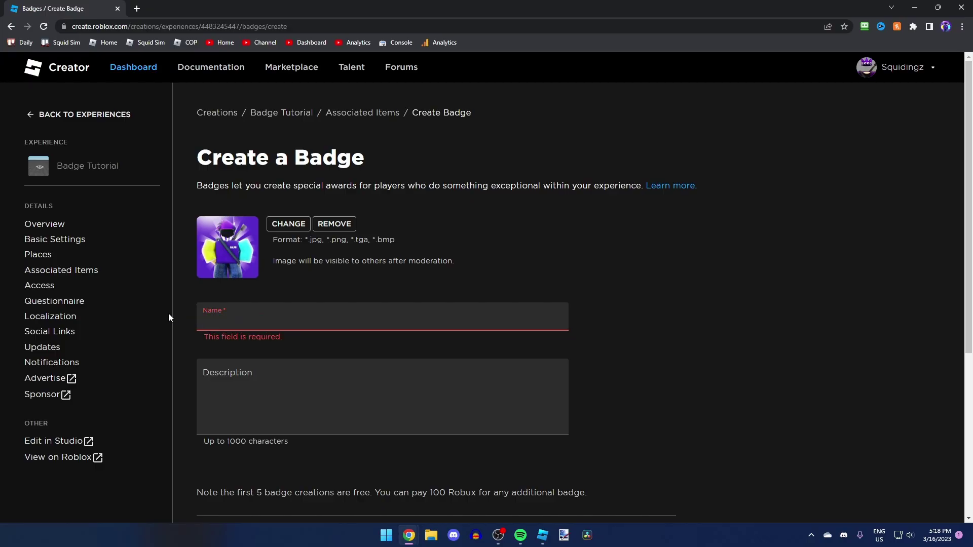
{"action": "type", "text": "Secret Badge"}
{"action": "scroll", "coordinate": [233, 304], "scroll_direction": "down", "scroll_amount": 2}
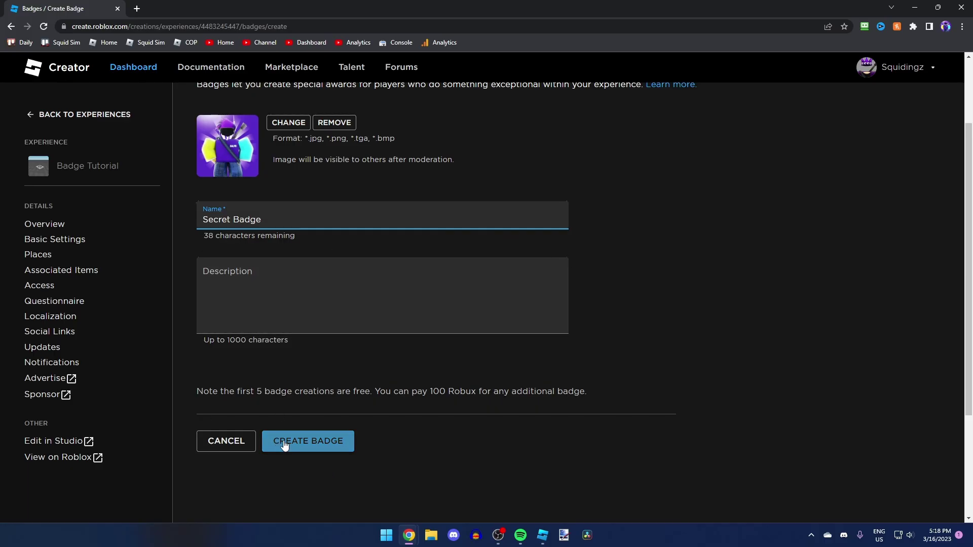
{"action": "left_click_drag", "start_coordinate": [203, 394], "coordinate": [334, 394]}
{"action": "left_click_drag", "start_coordinate": [256, 394], "coordinate": [345, 395]}
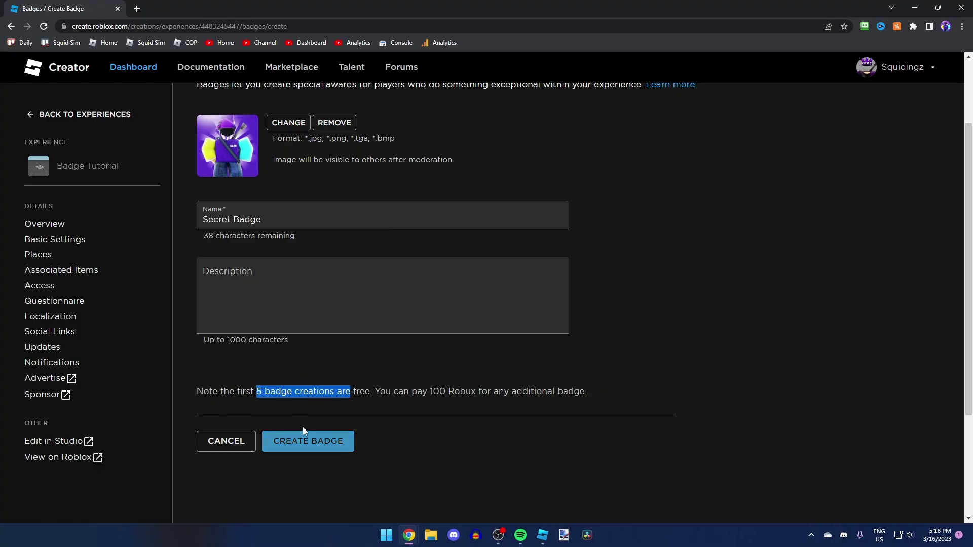
{"action": "left_click", "coordinate": [307, 441]}
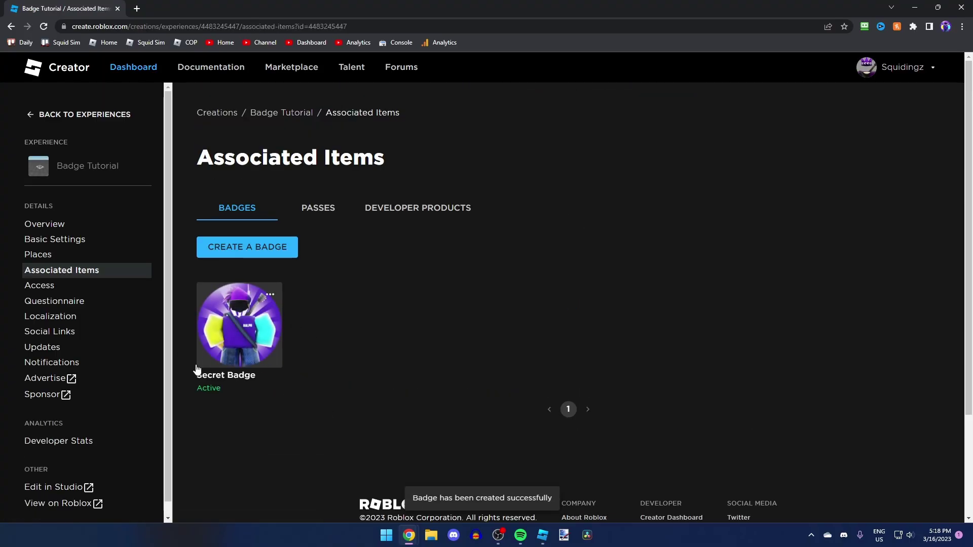
{"action": "left_click", "coordinate": [236, 346]}
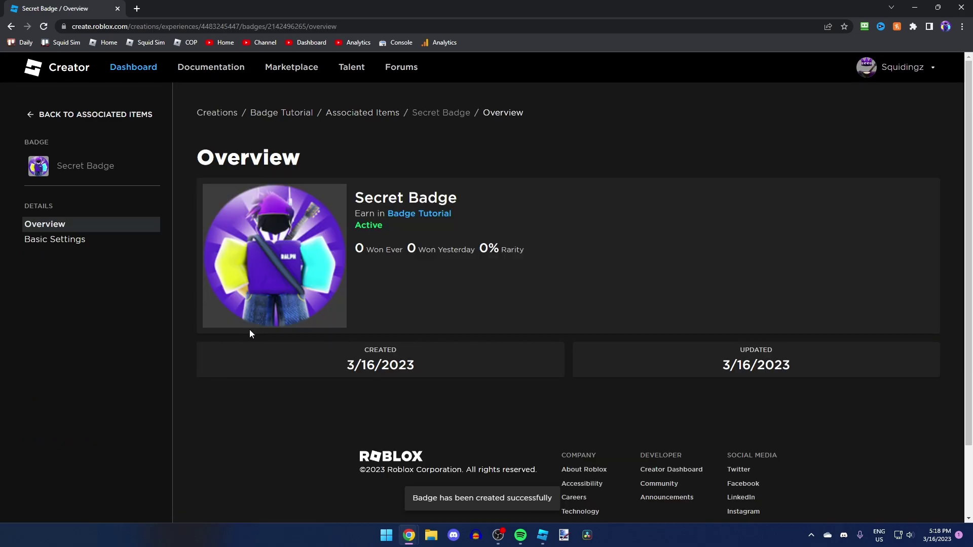
{"action": "left_click_drag", "start_coordinate": [428, 200], "coordinate": [396, 200]}
{"action": "left_click", "coordinate": [426, 205]}
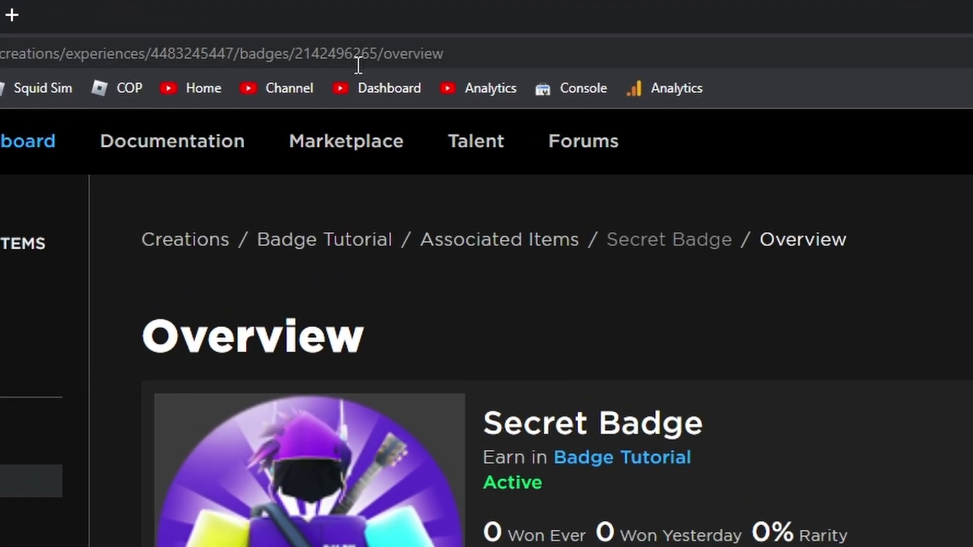
{"action": "double_click", "coordinate": [334, 53]}
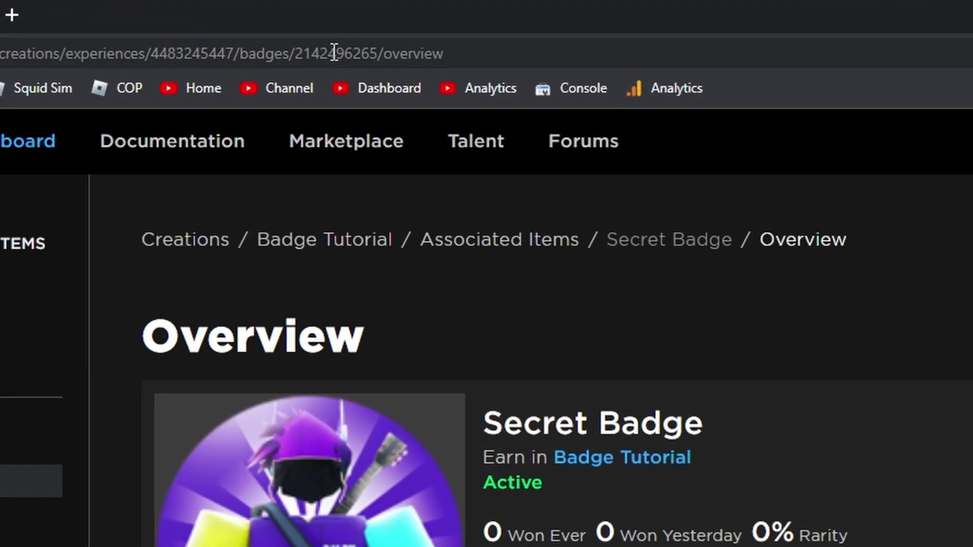
{"action": "right_click", "coordinate": [369, 47]}
{"action": "left_click", "coordinate": [450, 203]}
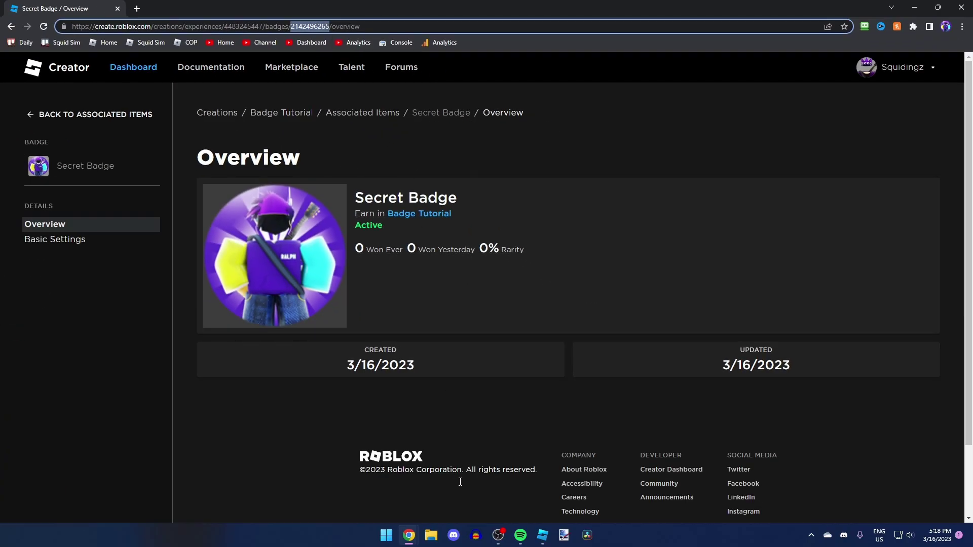
Step: In Studio, insert a new part named BadgePart and make it Anchored
{"action": "left_click", "coordinate": [543, 535]}
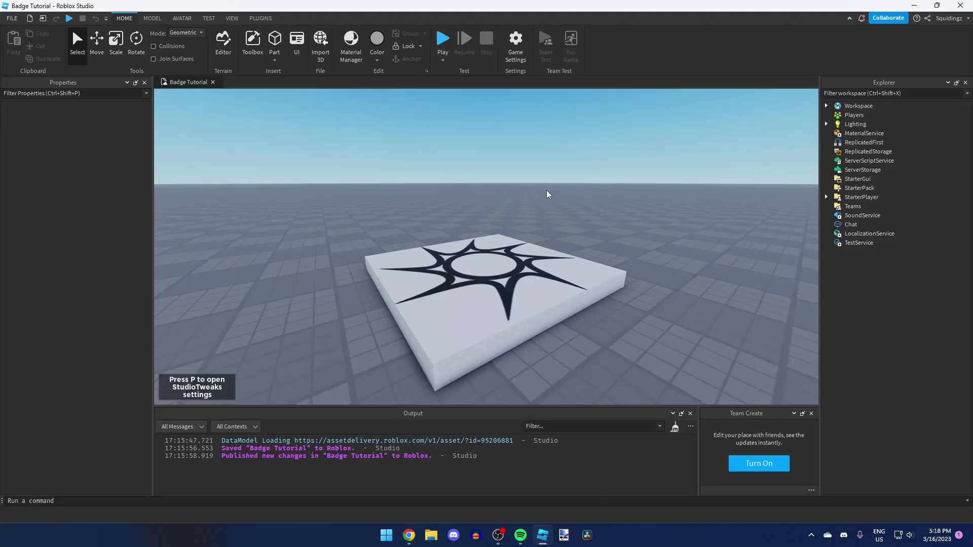
{"action": "left_click", "coordinate": [276, 45]}
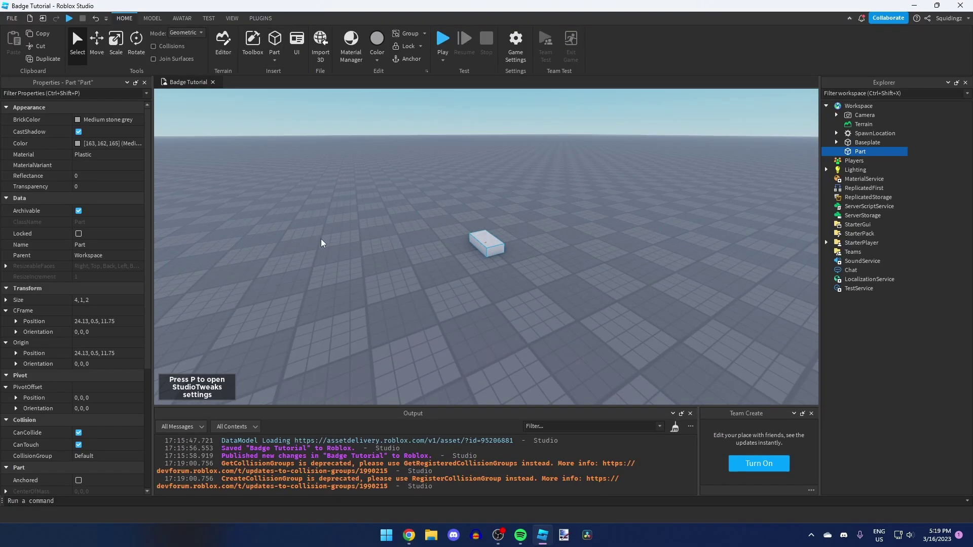
{"action": "key", "text": "f"}
{"action": "scroll", "coordinate": [314, 238], "scroll_direction": "down", "scroll_amount": 5}
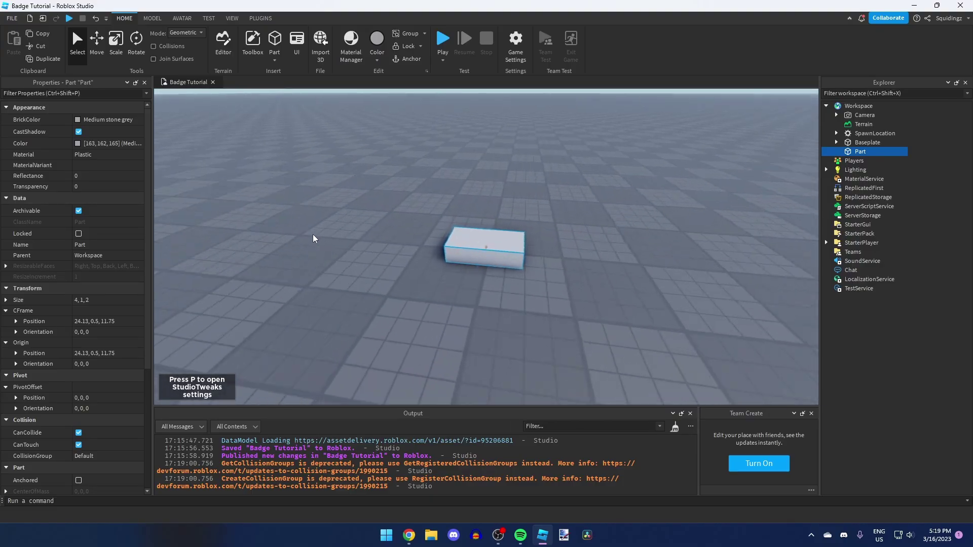
{"action": "scroll", "coordinate": [405, 274], "scroll_direction": "up", "scroll_amount": 2}
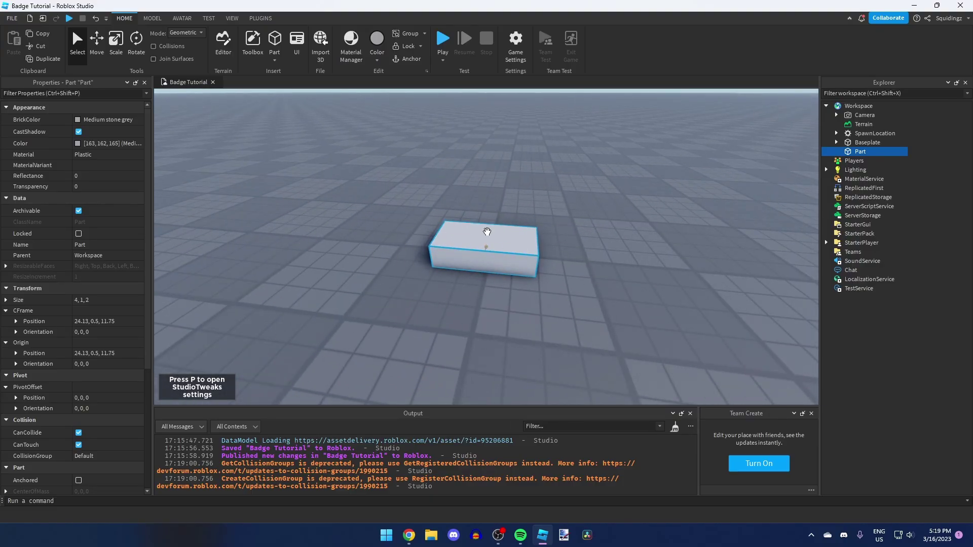
{"action": "right_click_drag", "start_coordinate": [575, 228], "coordinate": [567, 228]}
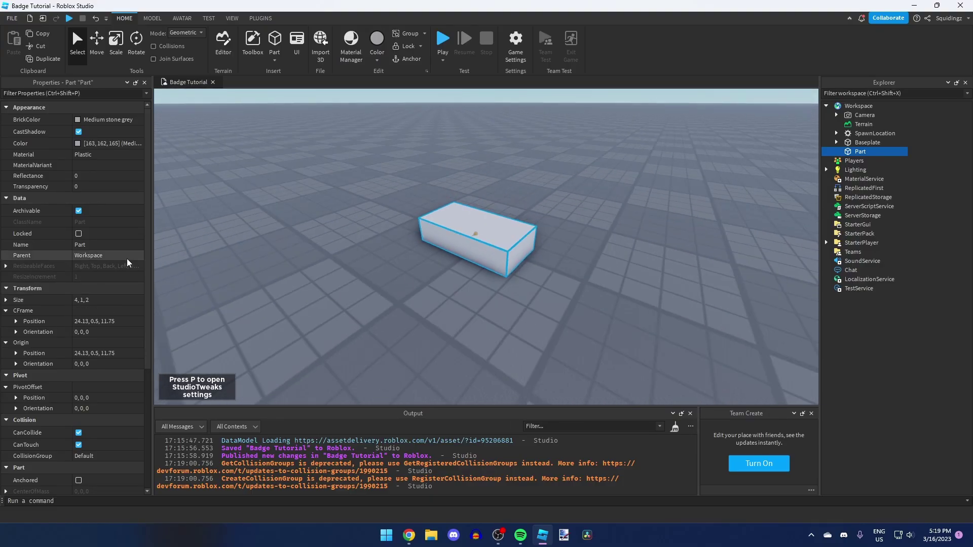
{"action": "left_click", "coordinate": [97, 245]}
{"action": "type", "text": "Part"}
{"action": "key", "text": "Return"}
{"action": "scroll", "coordinate": [99, 253], "scroll_direction": "down", "scroll_amount": 5}
{"action": "left_click", "coordinate": [79, 313]}
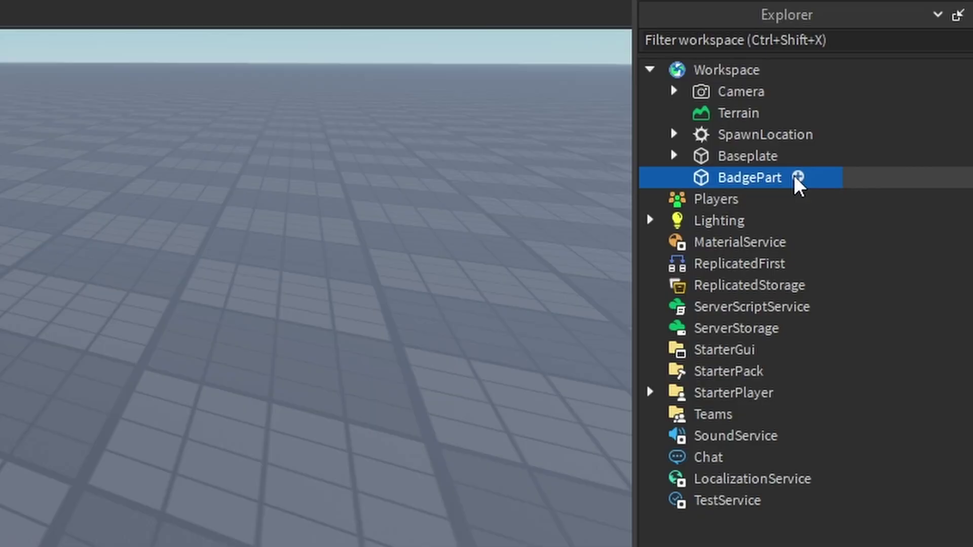
Step: Add a Script inside BadgePart and name it AwardBadge
{"action": "left_click", "coordinate": [888, 151]}
{"action": "left_click", "coordinate": [689, 266]}
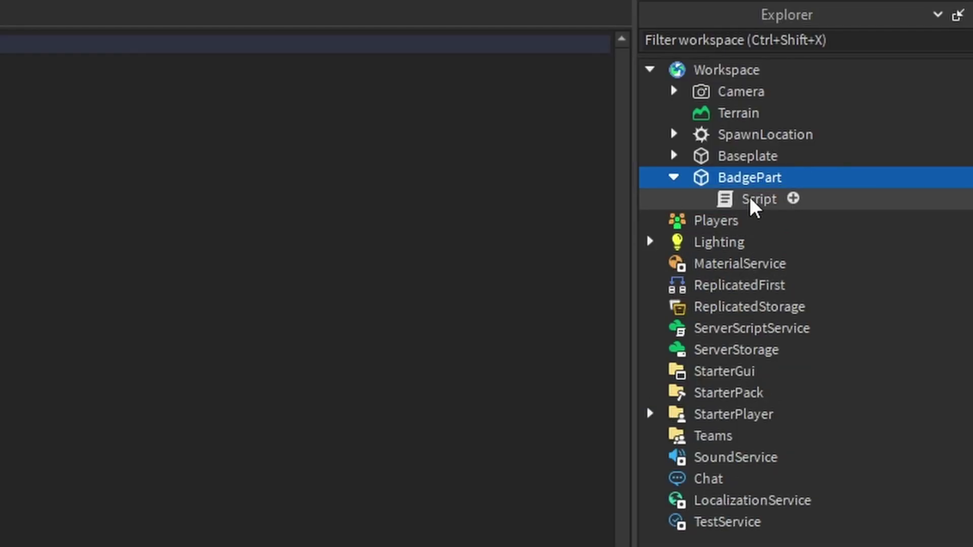
{"action": "left_click", "coordinate": [92, 152]}
{"action": "type", "text": "AwardBadge"}
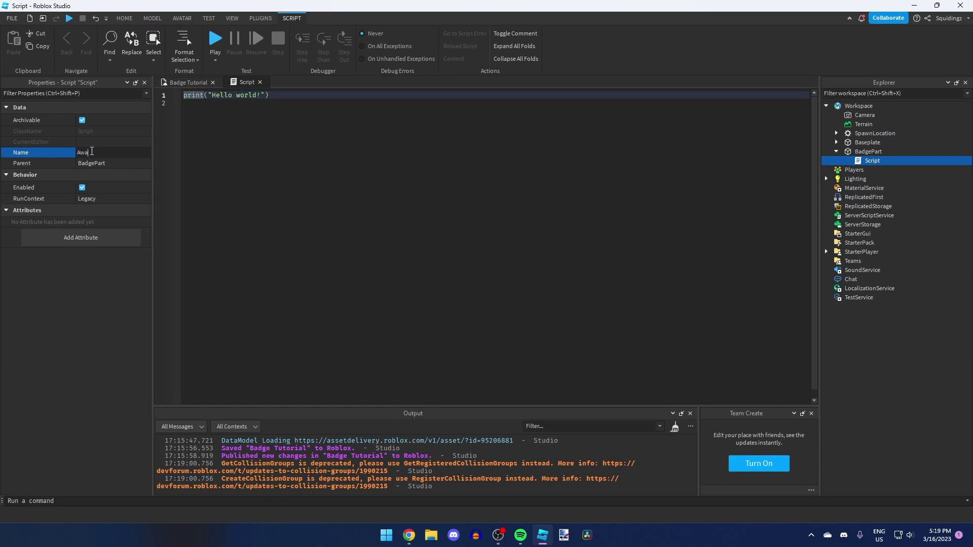
{"action": "key", "text": "Return"}
{"action": "scroll", "coordinate": [347, 233], "scroll_direction": "up", "scroll_amount": 5, "text": "ctrl"}
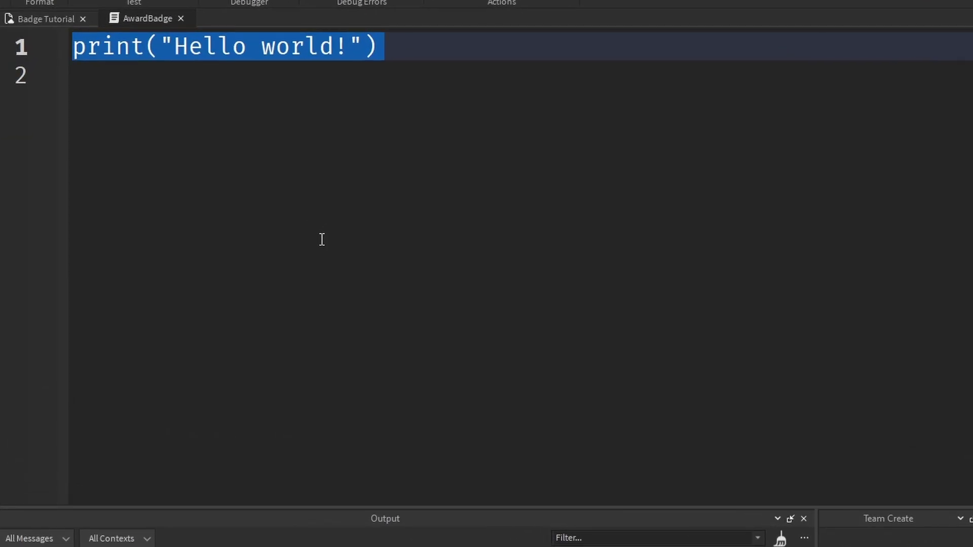
{"action": "type", "text": "local"}
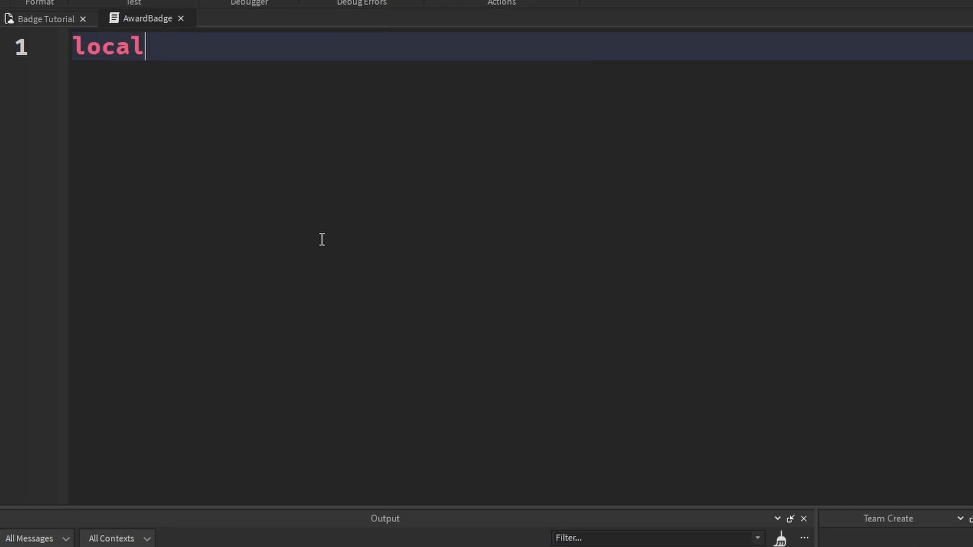
{"action": "type", "text": " badgeService = game:GetService(\"b"}
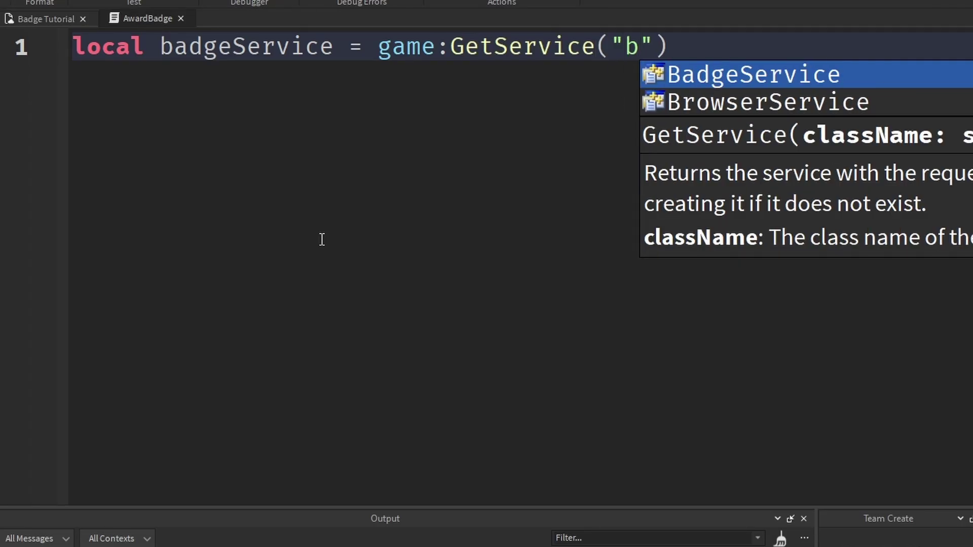
{"action": "key", "text": "Tab"}
{"action": "key", "text": "Return"}
{"action": "key", "text": "Return"}
{"action": "key", "text": "BackSpace"}
{"action": "type", "text": "local badgeId ="}
{"action": "key", "text": "ctrl+v"}
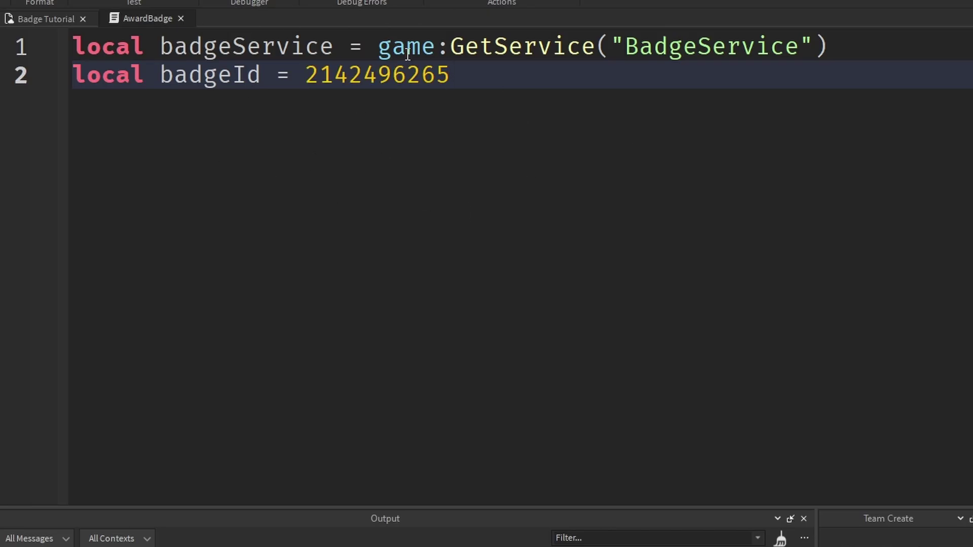
{"action": "key", "text": "Return"}
{"action": "key", "text": "Return"}
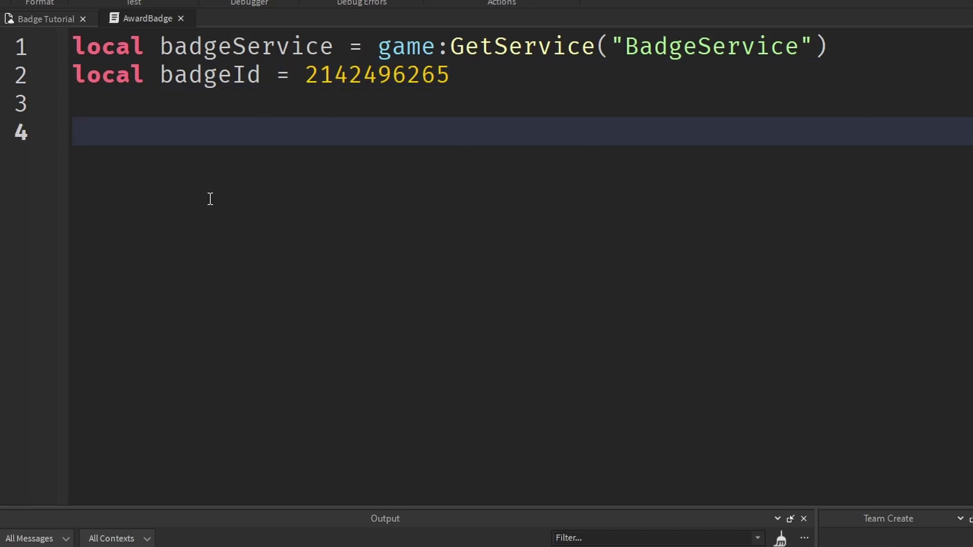
Step: Connect a function(hit) handler to script.Parent.Touched
{"action": "type", "text": "script.Parent.Tou"}
{"action": "key", "text": "Tab"}
{"action": "type", "text": ":"}
{"action": "key", "text": "Tab"}
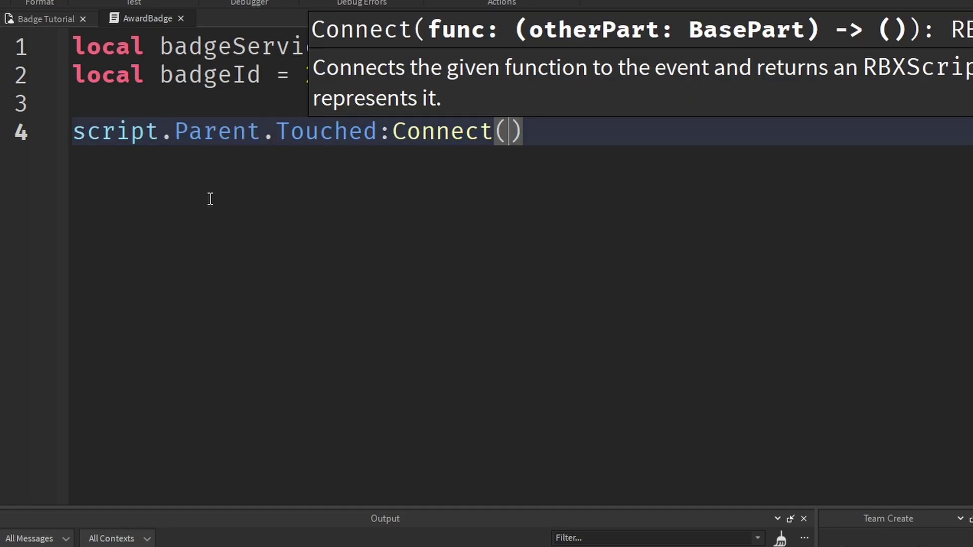
{"action": "type", "text": "function("}
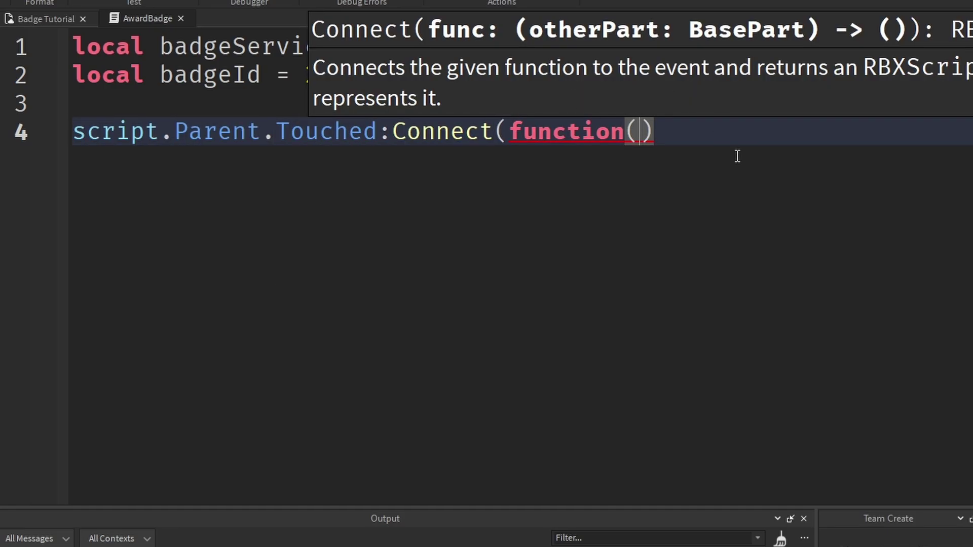
{"action": "type", "text": "hit)"}
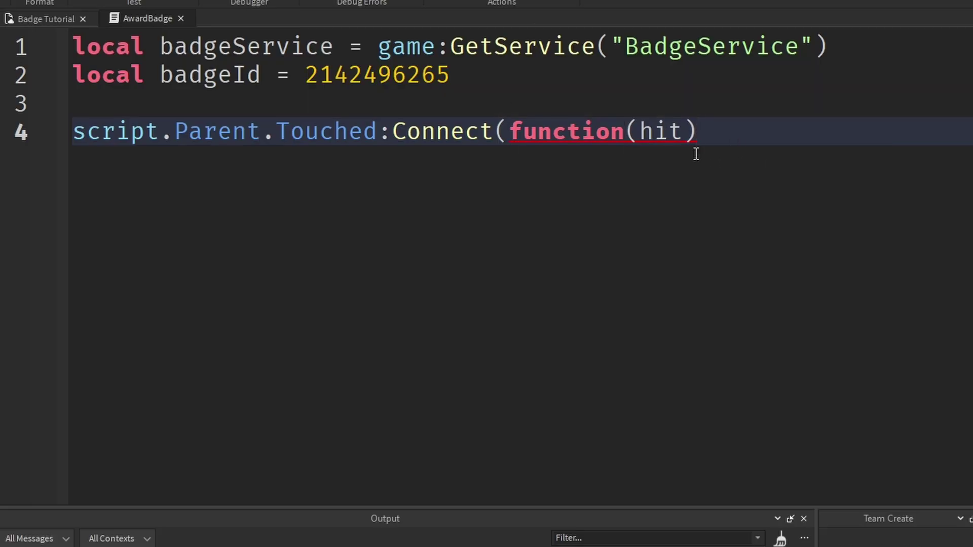
{"action": "key", "text": "Return"}
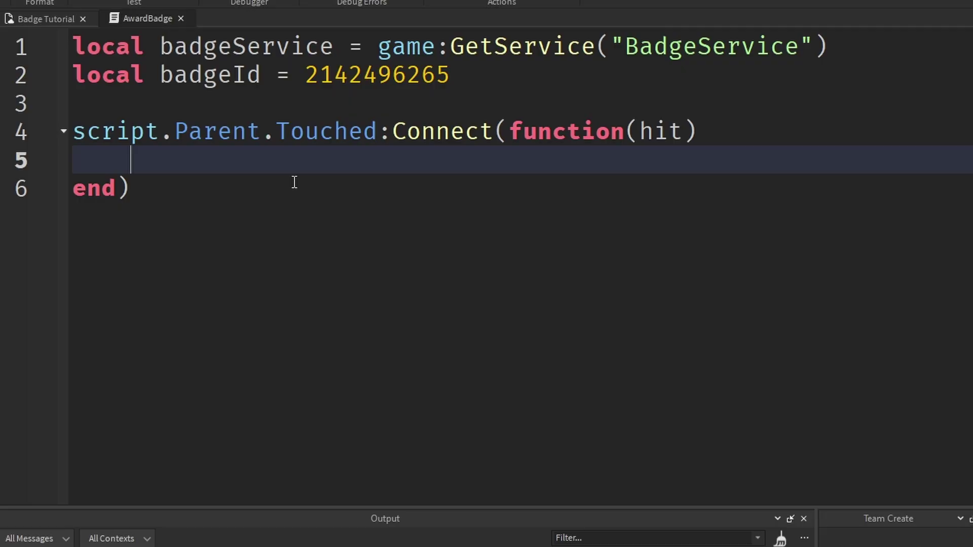
Step: Add an if check for a Humanoid in hit.Parent and begin the GetPlayerFromCharacter line
{"action": "type", "text": "if hit.Parent:Fin"}
{"action": "key", "text": "Tab"}
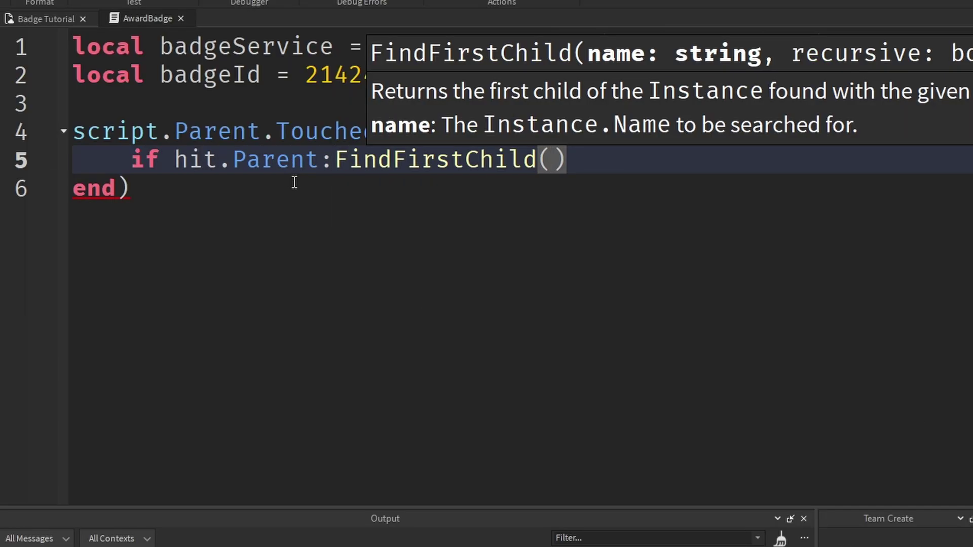
{"action": "type", "text": "\"Humanoid\") "}
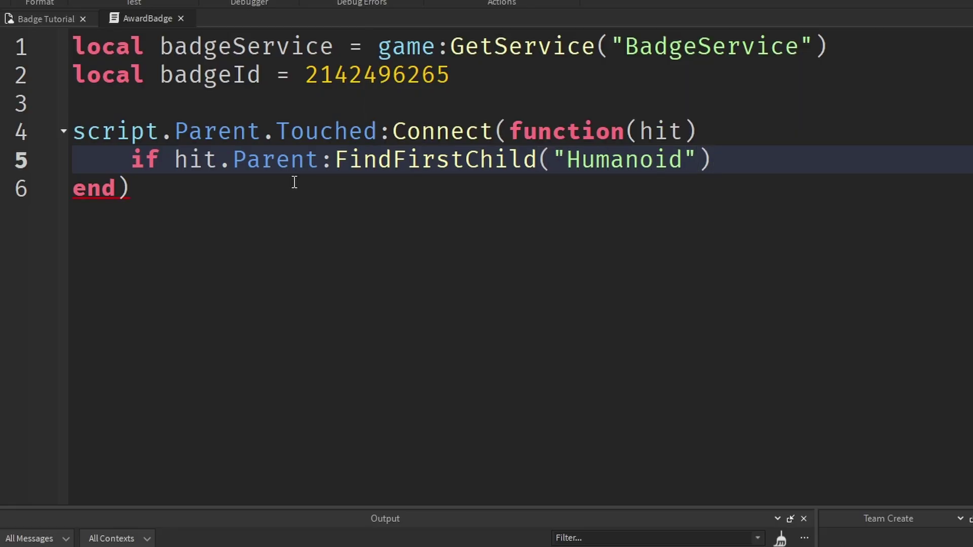
{"action": "type", "text": "tghen"}
{"action": "key", "text": "BackSpace"}
{"action": "key", "text": "BackSpace"}
{"action": "key", "text": "BackSpace"}
{"action": "key", "text": "BackSpace"}
{"action": "type", "text": "hen"}
{"action": "key", "text": "Return"}
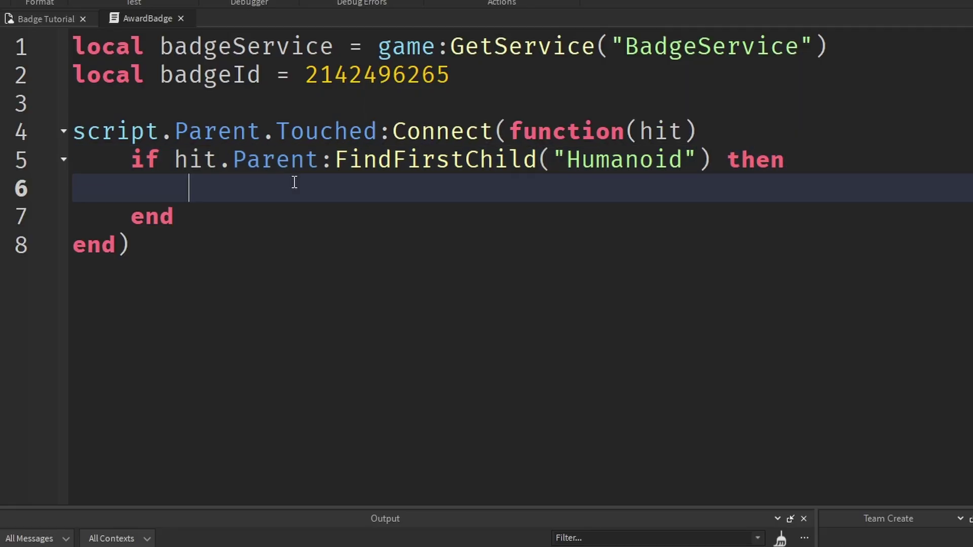
{"action": "type", "text": "local player = game.Player"}
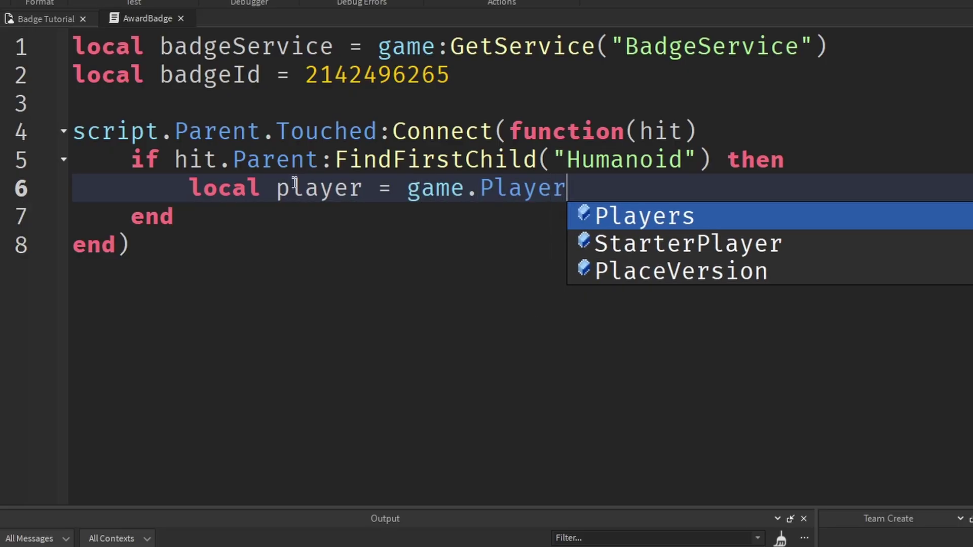
{"action": "type", "text": "s:GetPlayerFrom"}
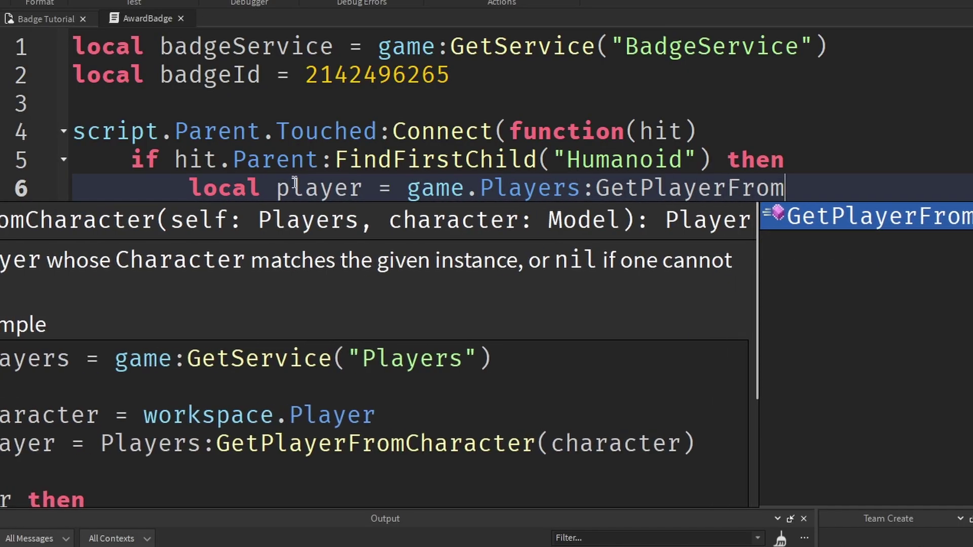
{"action": "type", "text": "Character("}
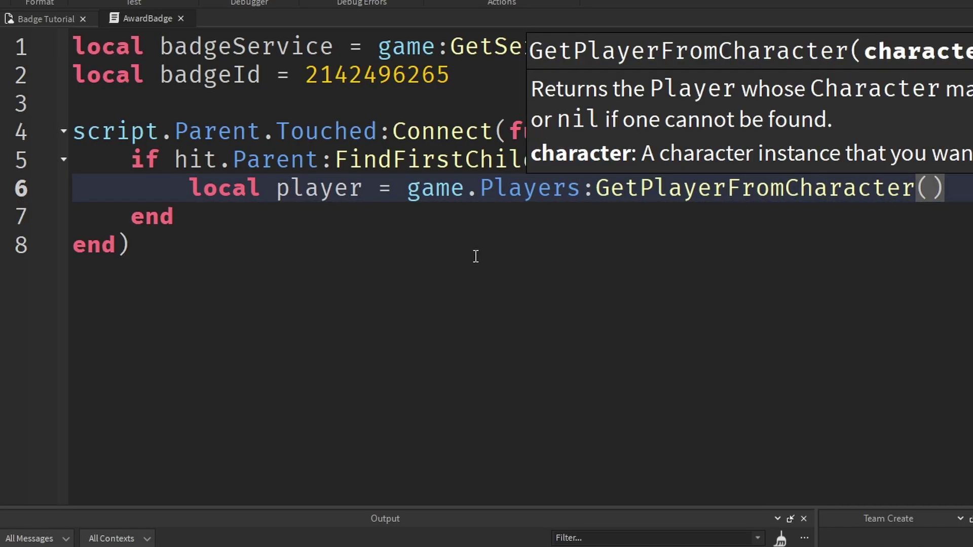
{"action": "type", "text": "hit.Pare"}
Step: Finish GetPlayerFromCharacter(hit.Parent), then highlight hit, Humanoid, player and game.Players to explain them
{"action": "key", "text": "Tab"}
{"action": "key", "text": "Right"}
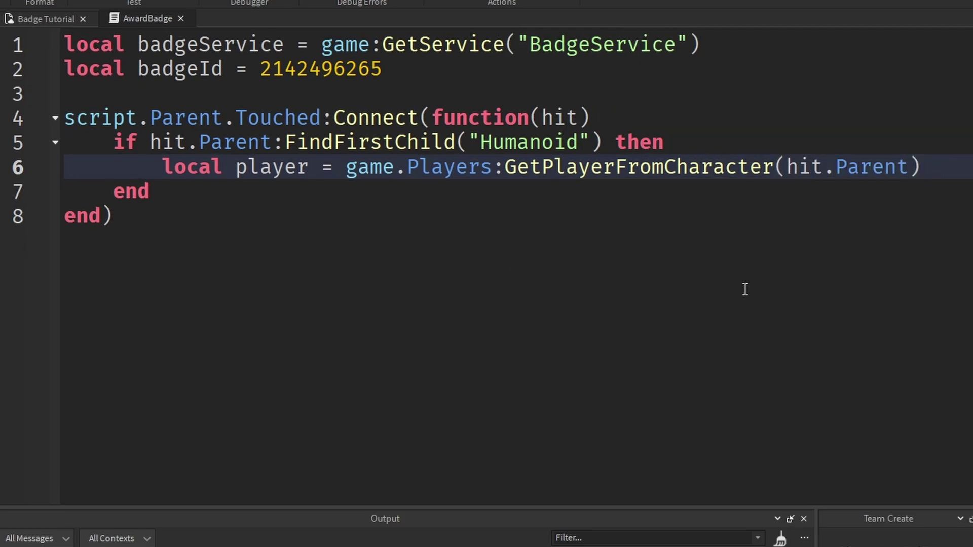
{"action": "key", "text": "Return"}
{"action": "key", "text": "Return"}
{"action": "left_click", "coordinate": [167, 142]}
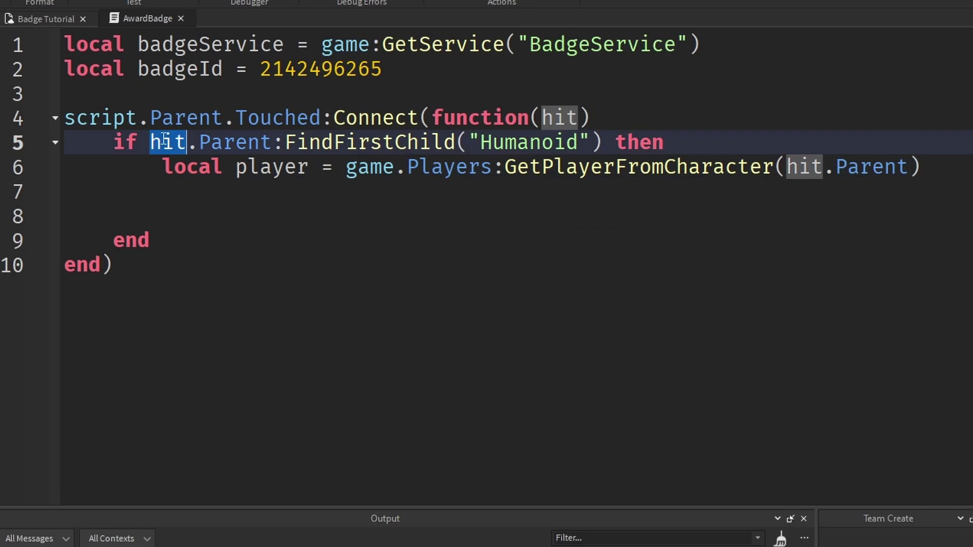
{"action": "left_click", "coordinate": [480, 142]}
{"action": "double_click", "coordinate": [235, 142]}
{"action": "double_click", "coordinate": [517, 136]}
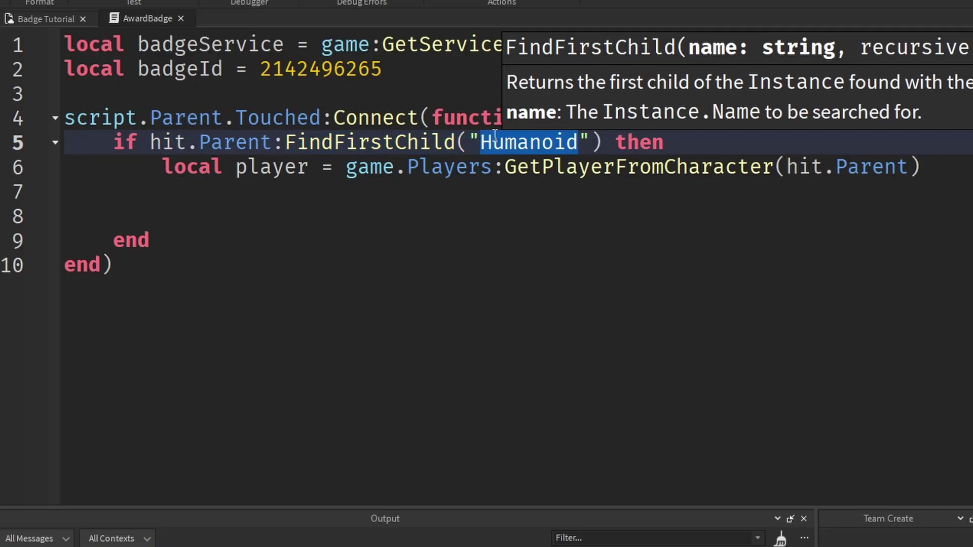
{"action": "left_click", "coordinate": [278, 225]}
{"action": "double_click", "coordinate": [249, 168]}
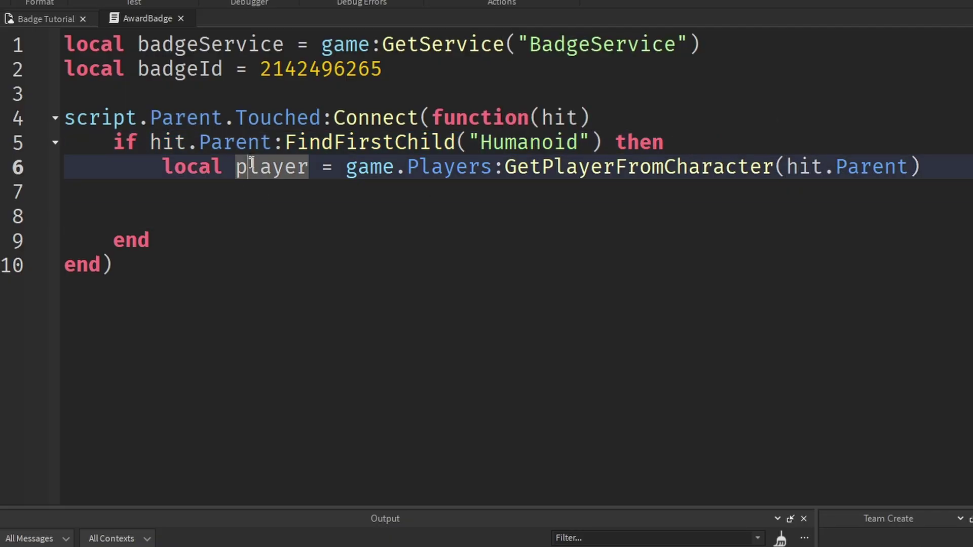
{"action": "double_click", "coordinate": [278, 171]}
{"action": "left_click_drag", "start_coordinate": [350, 167], "coordinate": [492, 167]}
{"action": "left_click", "coordinate": [485, 167]}
Step: Call badgeService:AwardBadge(player.UserId, badgeId) inside the if block
{"action": "left_click", "coordinate": [433, 220]}
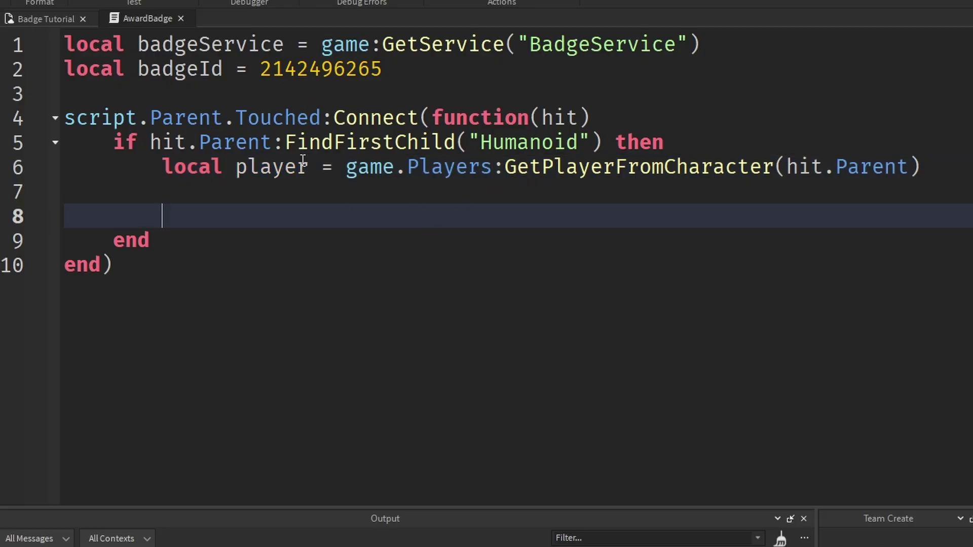
{"action": "type", "text": "b"}
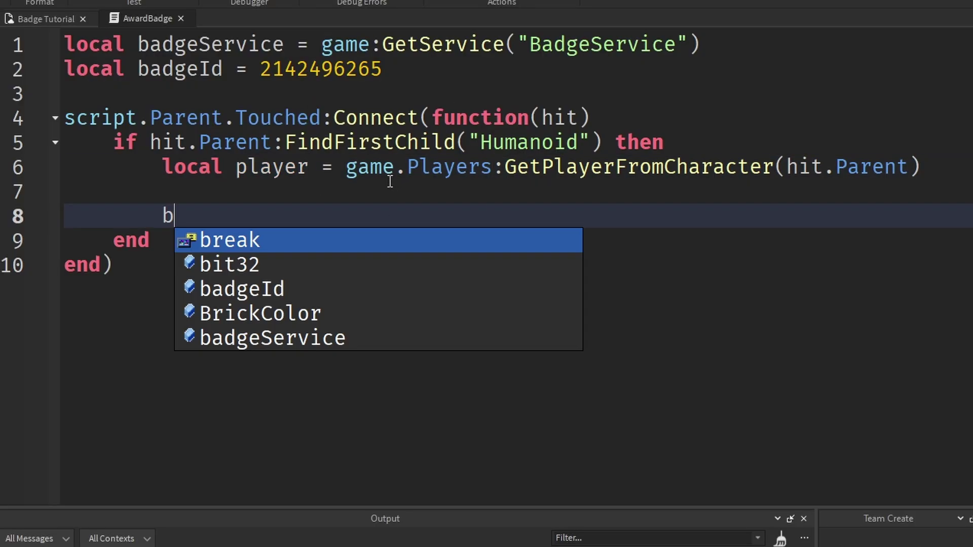
{"action": "type", "text": "adgeService:AwardBadge("}
{"action": "key", "text": "Escape"}
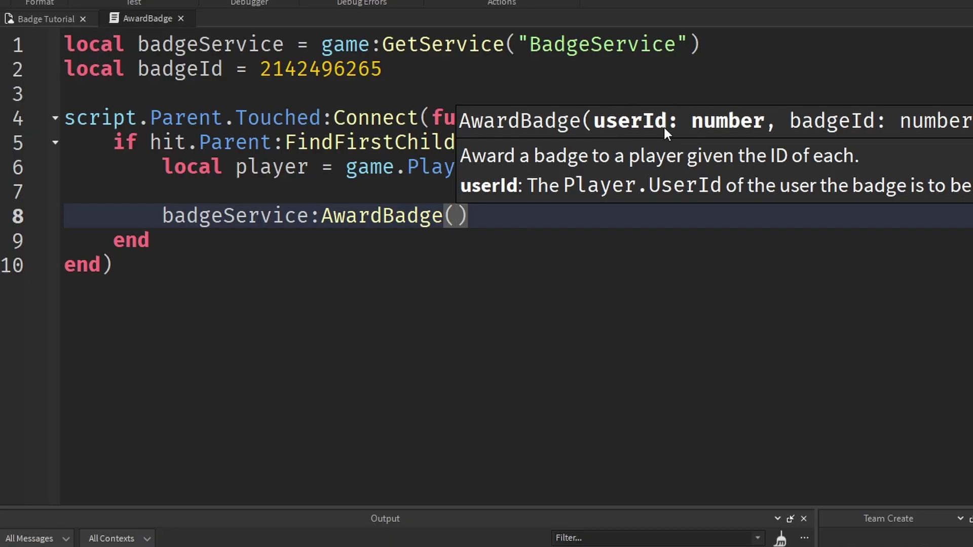
{"action": "type", "text": "player.U"}
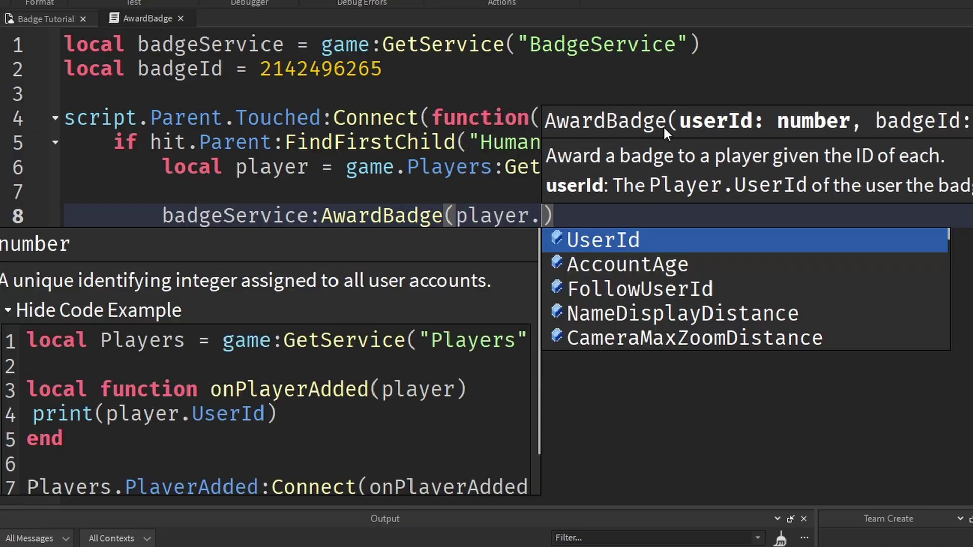
{"action": "type", "text": "serId"}
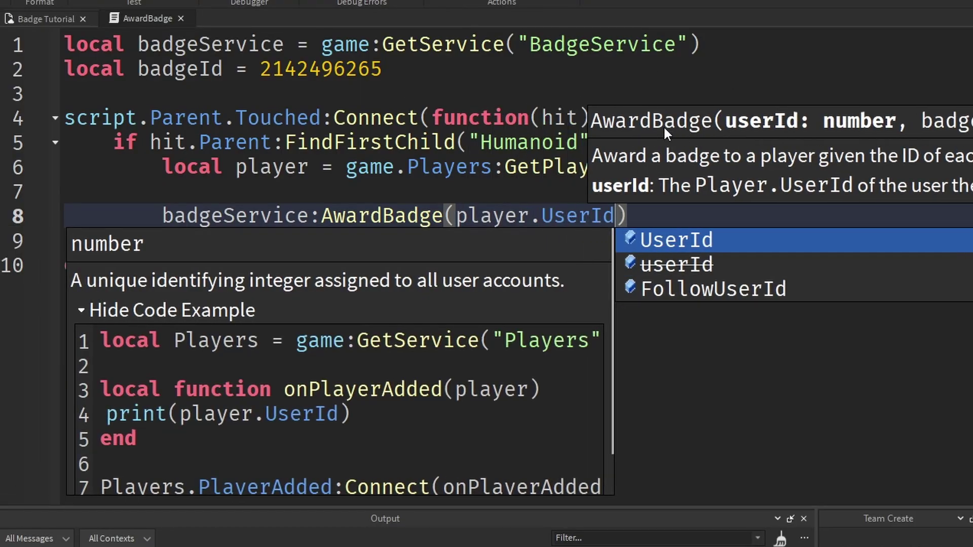
{"action": "type", "text": ","}
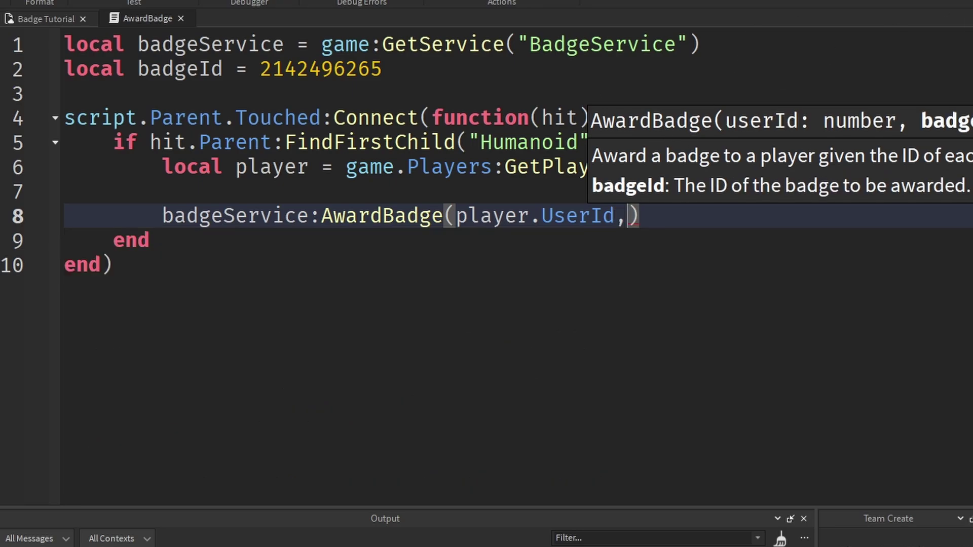
{"action": "type", "text": "badge"}
{"action": "key", "text": "Tab"}
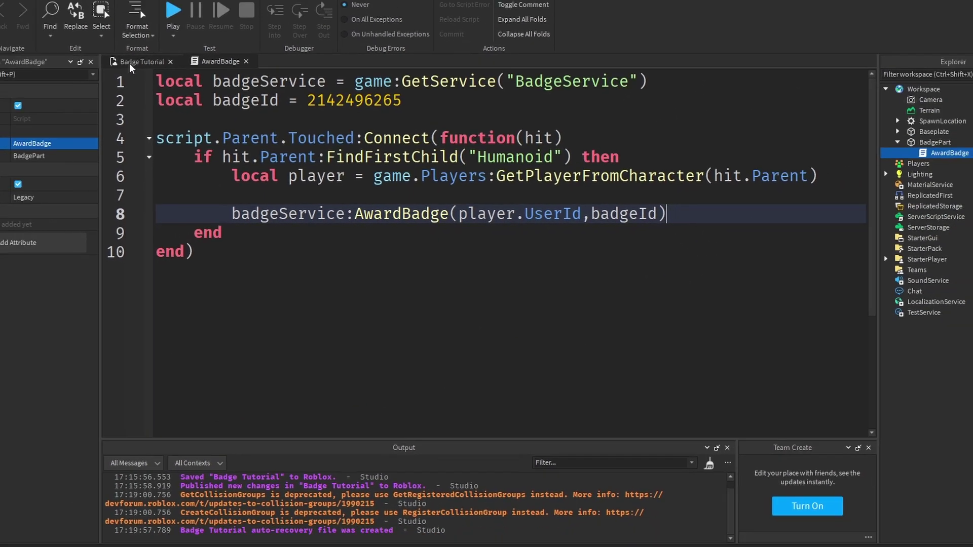
Step: Return to the place's 3D view and publish Badge Tutorial to Roblox with Ctrl+S
{"action": "left_click", "coordinate": [187, 82]}
{"action": "scroll", "coordinate": [406, 161], "scroll_direction": "down", "scroll_amount": 3}
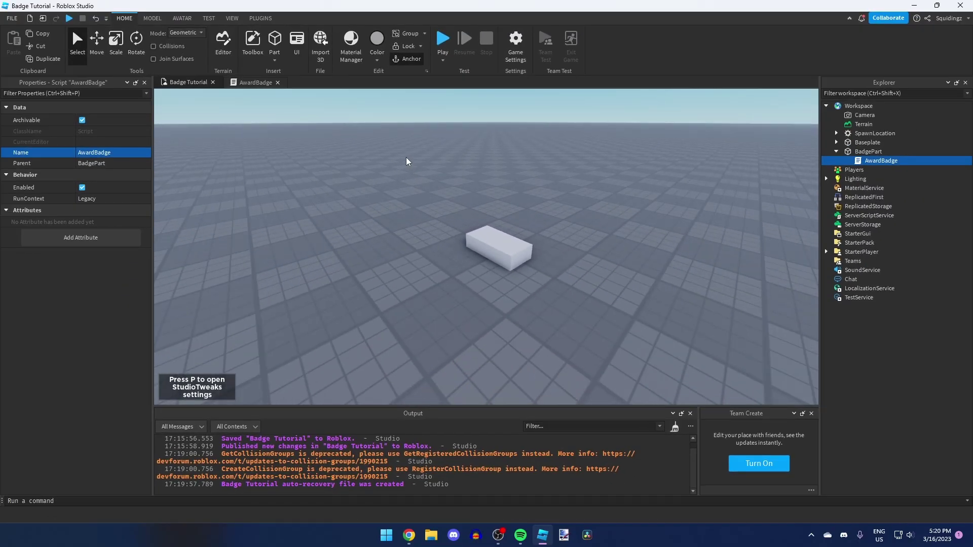
{"action": "key", "text": "ctrl+s"}
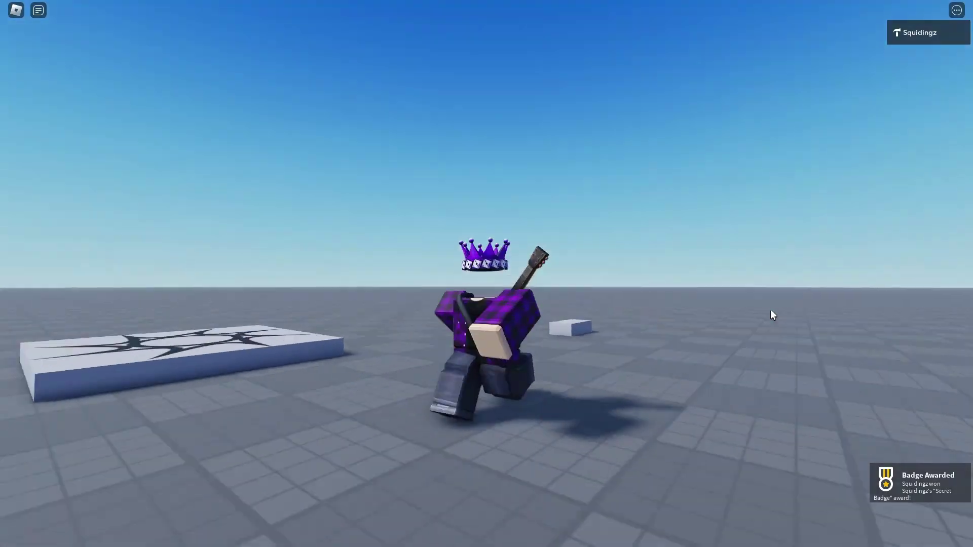
Step: Rotate the game camera around the character after touching the badge part
{"action": "right_click_drag", "start_coordinate": [772, 315], "coordinate": [772, 315]}
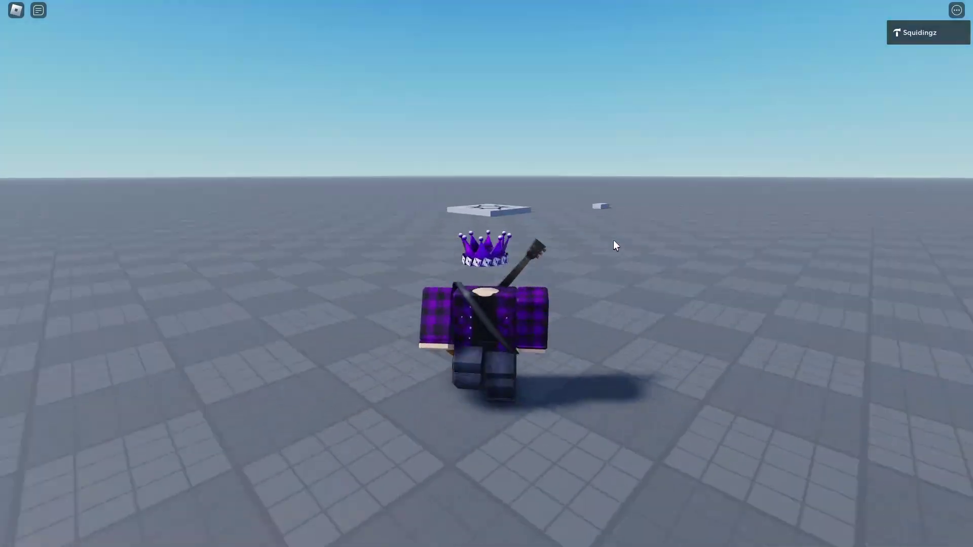
{"action": "right_click_drag", "start_coordinate": [614, 241], "coordinate": [616, 246]}
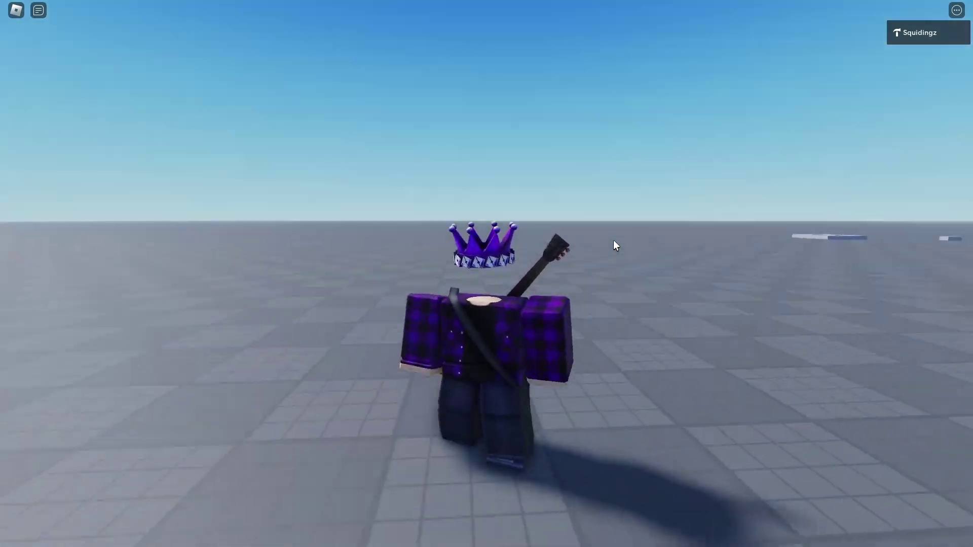